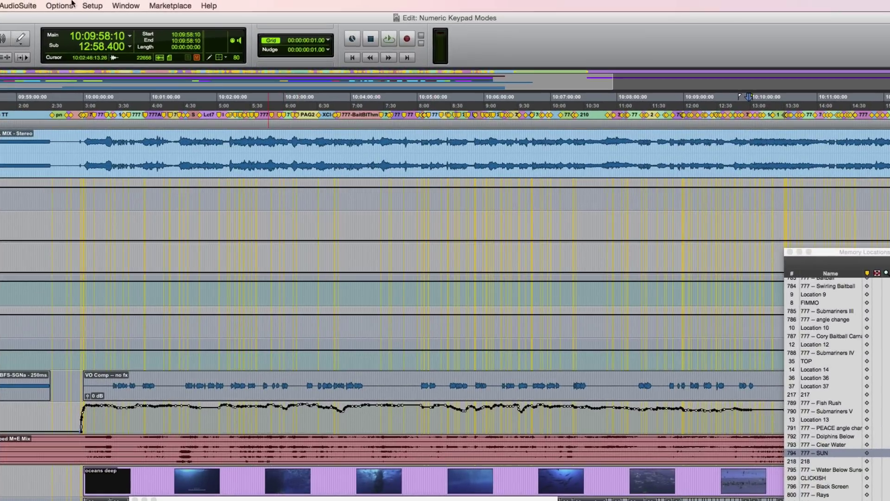
Step: Play and stop the session with keypad 0, then store memory location 38 with Enter
left_click(222, 0)
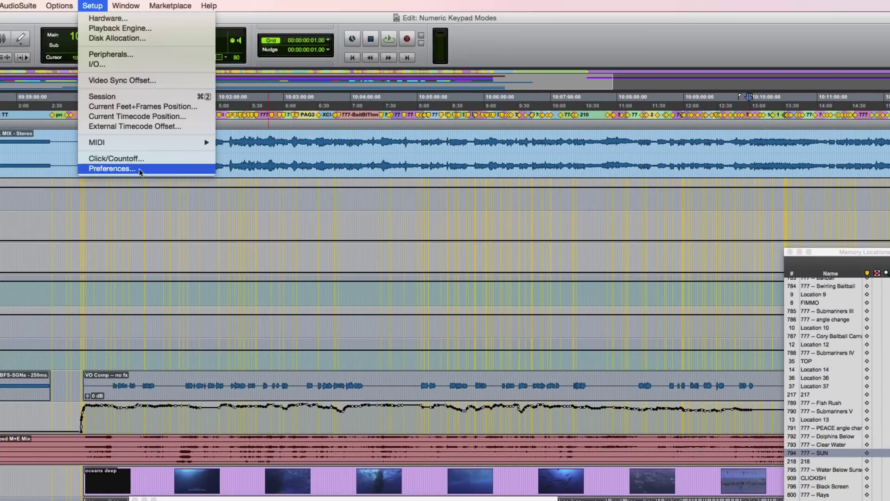
left_click(139, 169)
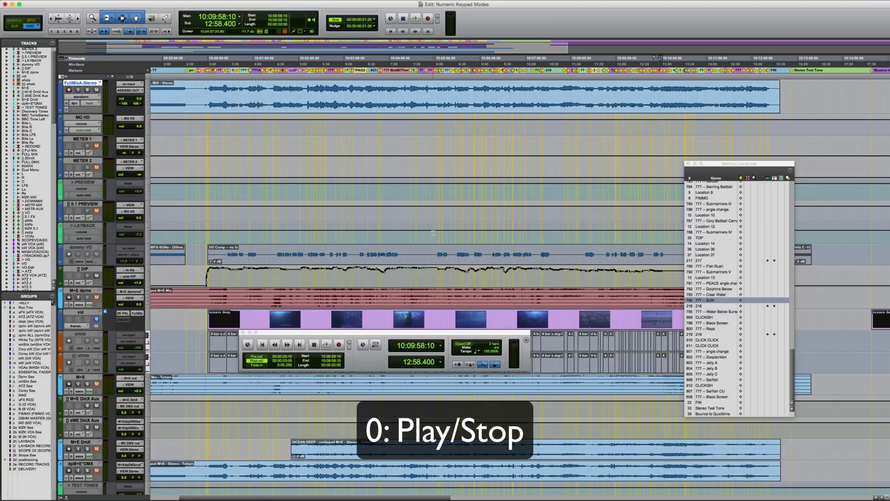
key("KP_0")
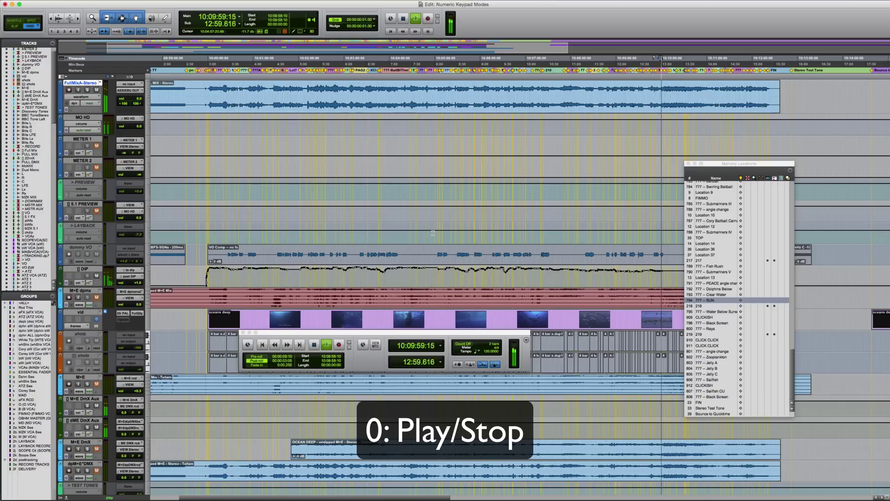
key("KP_0")
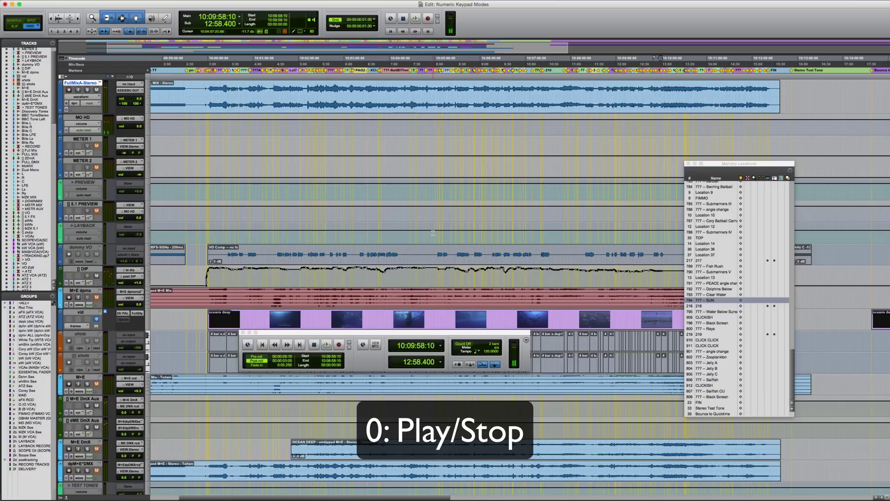
key("KP_Enter")
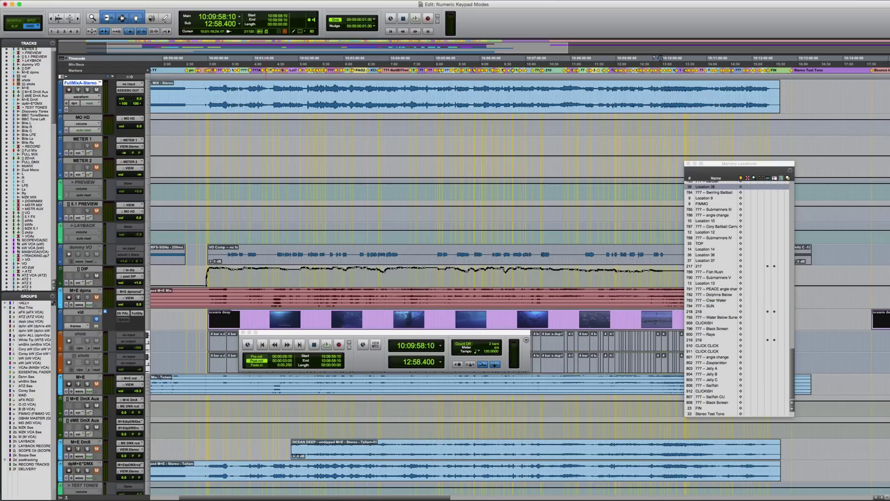
Step: Enable Use Separate Play and Stop Keys in the Operation preferences
left_click(218, 0)
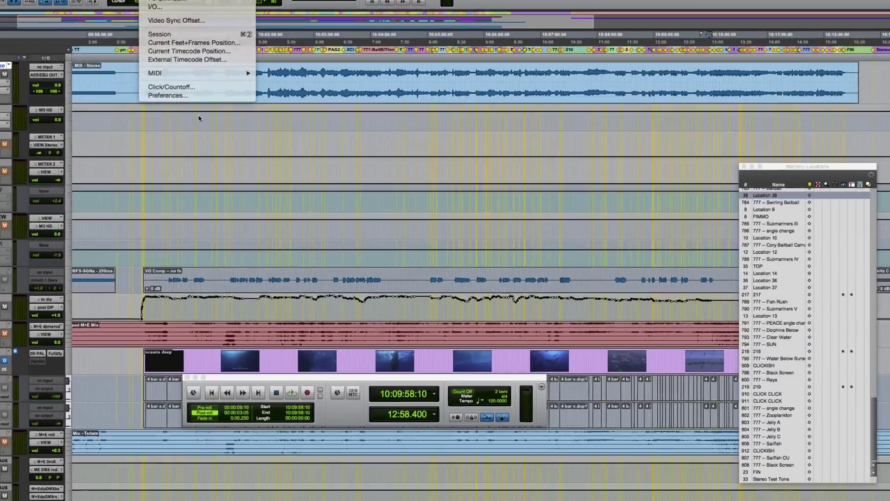
left_click(242, 106)
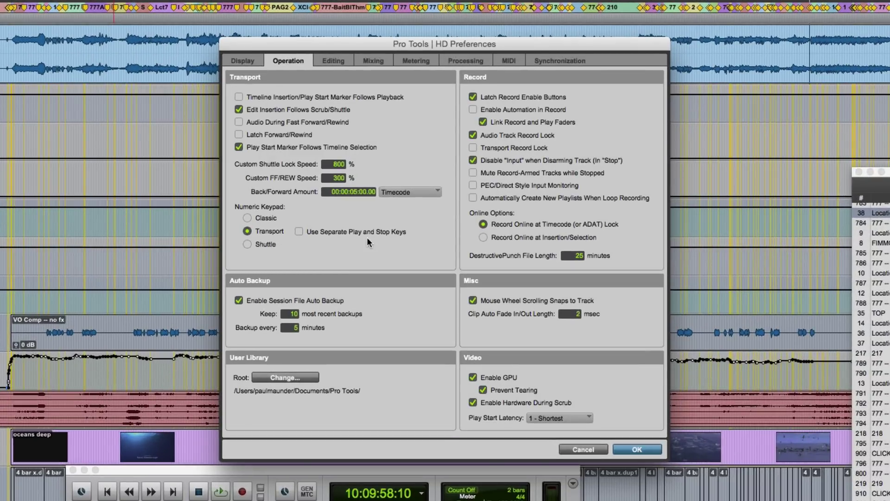
left_click(299, 232)
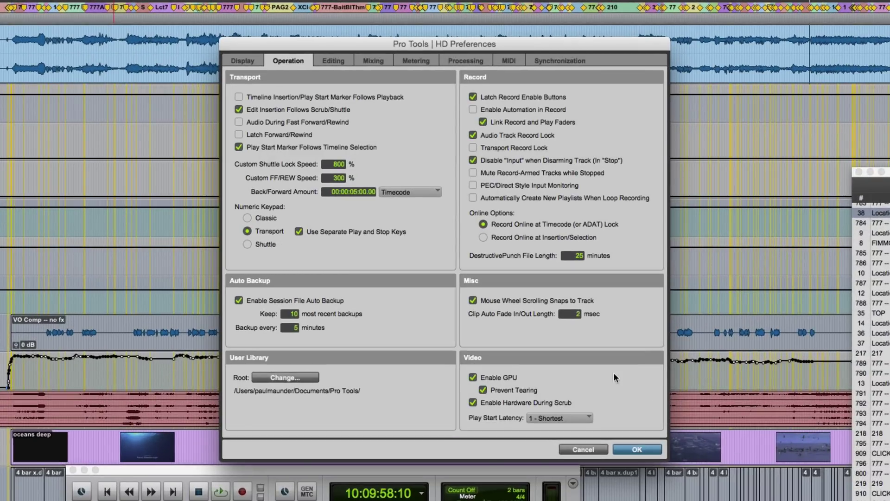
left_click(631, 450)
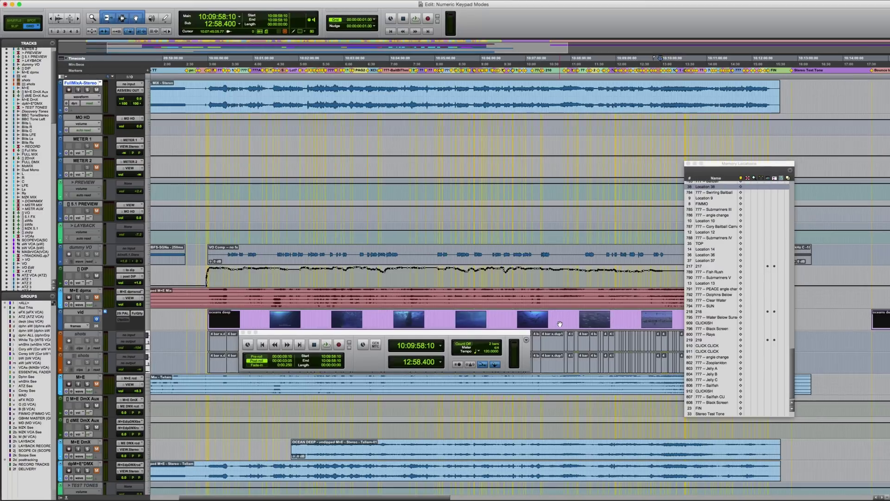
Step: Start playback, stop it with keypad 1, then rewind the playhead with keypad 1
key("space")
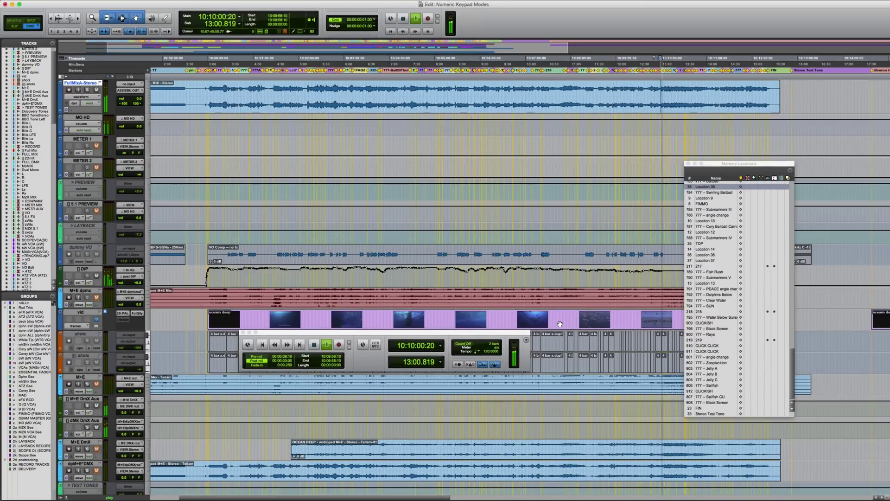
key("KP_1")
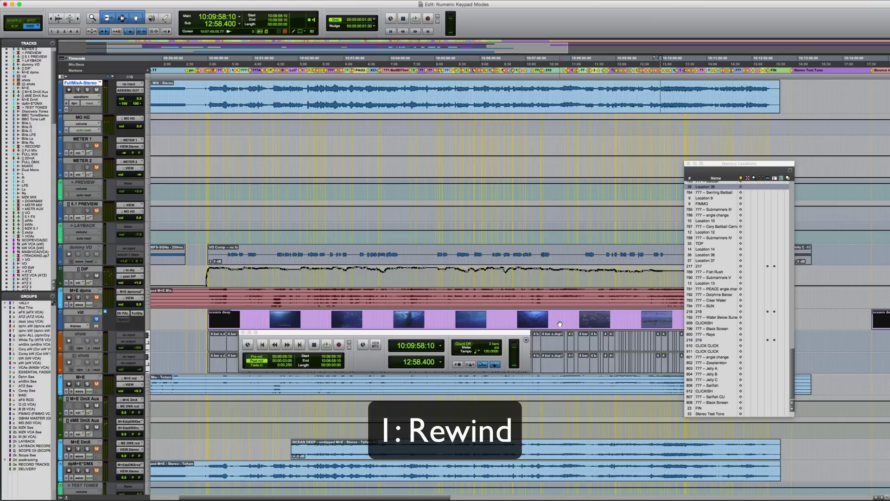
key("KP_1")
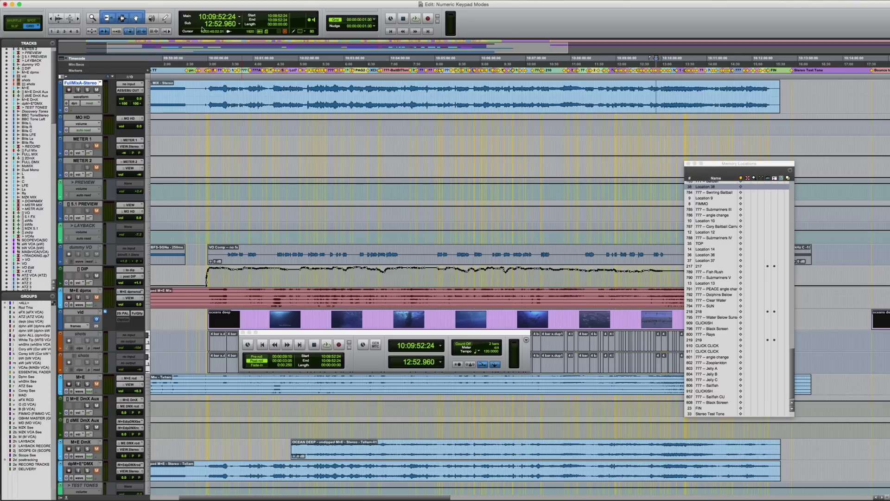
Step: Enable Audio During Fast Forward/Rewind in the Operation preferences
left_click(211, 0)
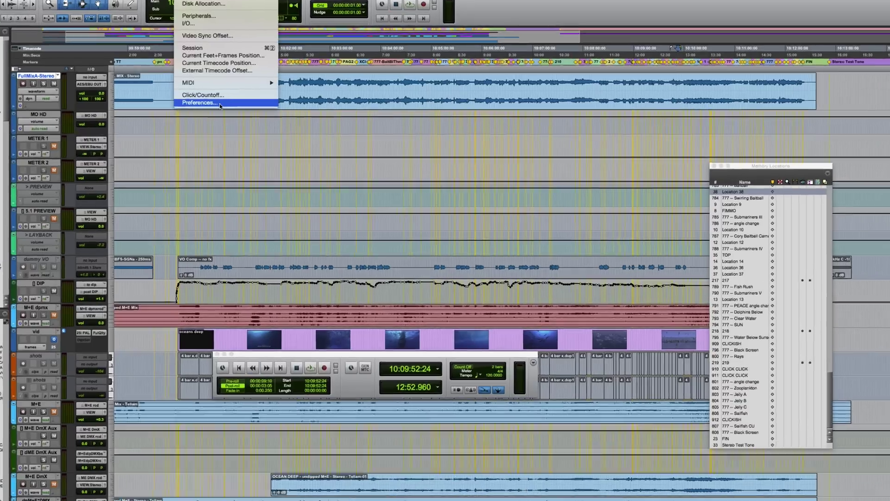
left_click(219, 102)
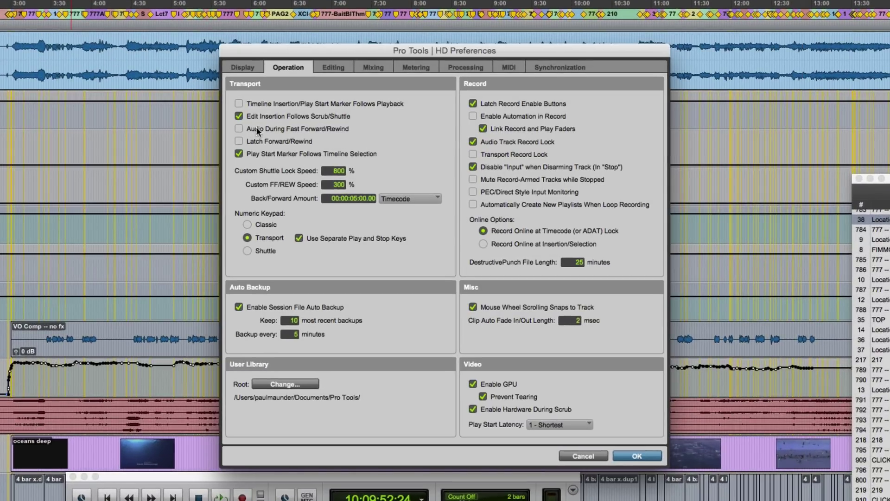
left_click(257, 129)
left_click(634, 455)
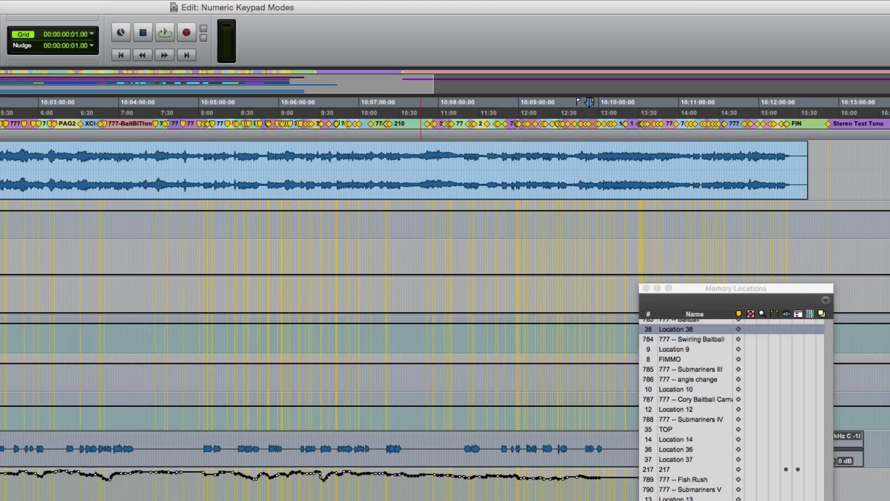
Step: Rewind and fast-forward with keypad 1 and 2 while listening, then try recording with keypad 3
key("KP_1")
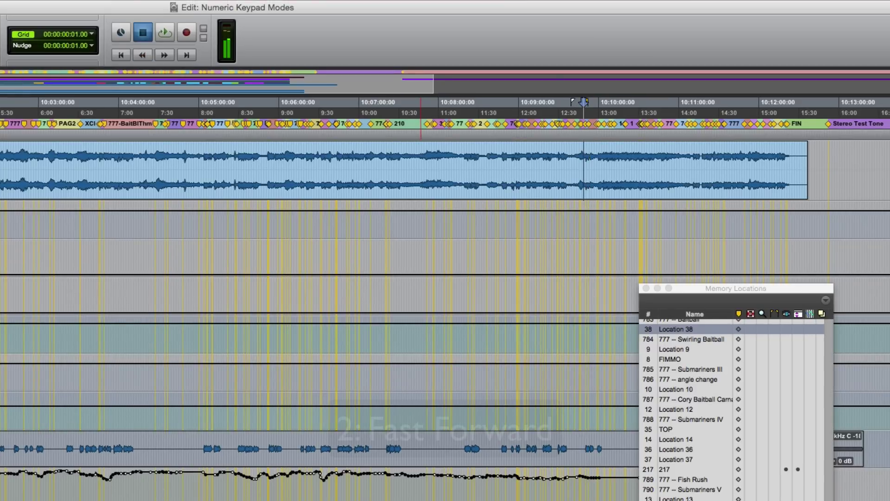
key("KP_2")
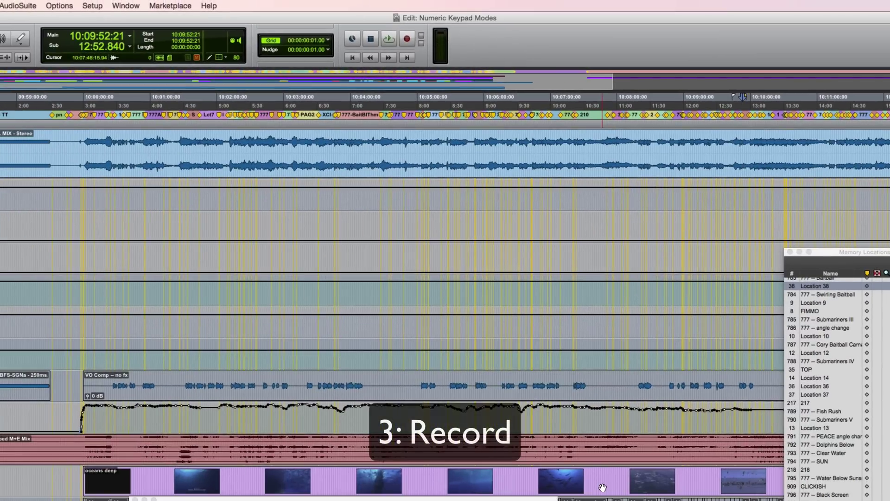
key("KP_3")
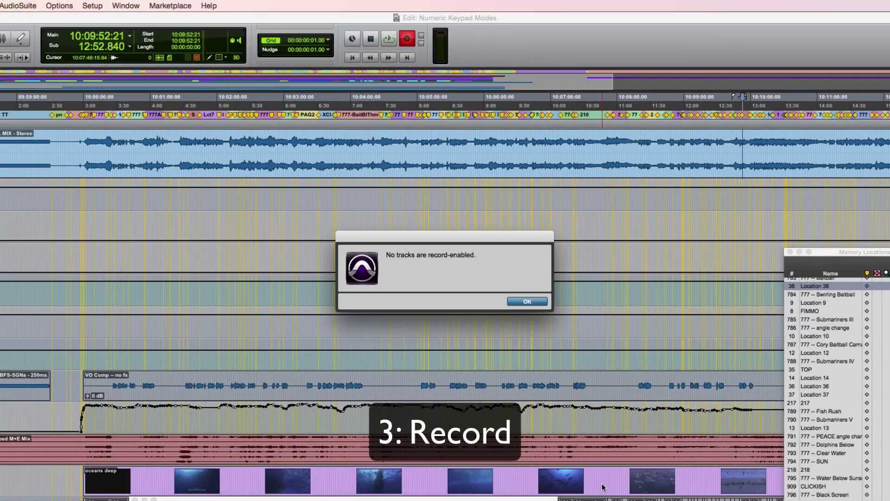
Step: Dismiss the record warning, toggle loop playback, and cycle record modes back to normal
key("Return")
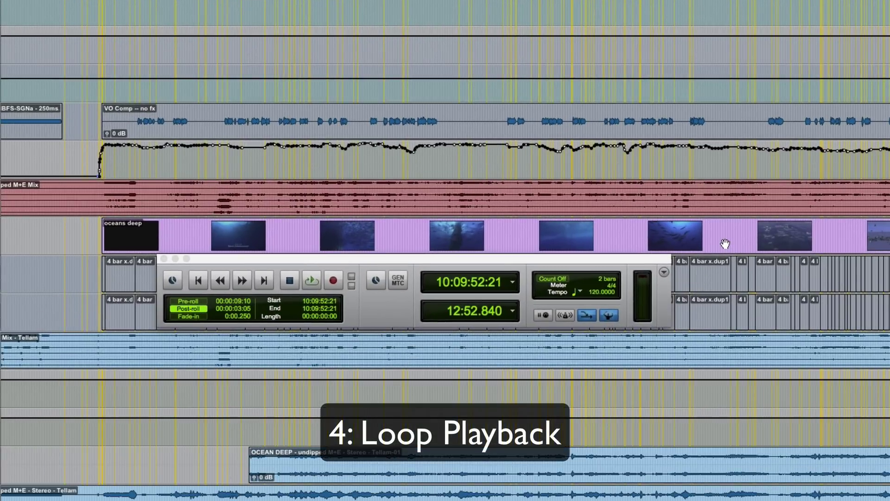
key("KP_4")
key("KP_4")
key("KP_4")
key("KP_4")
key("KP_4")
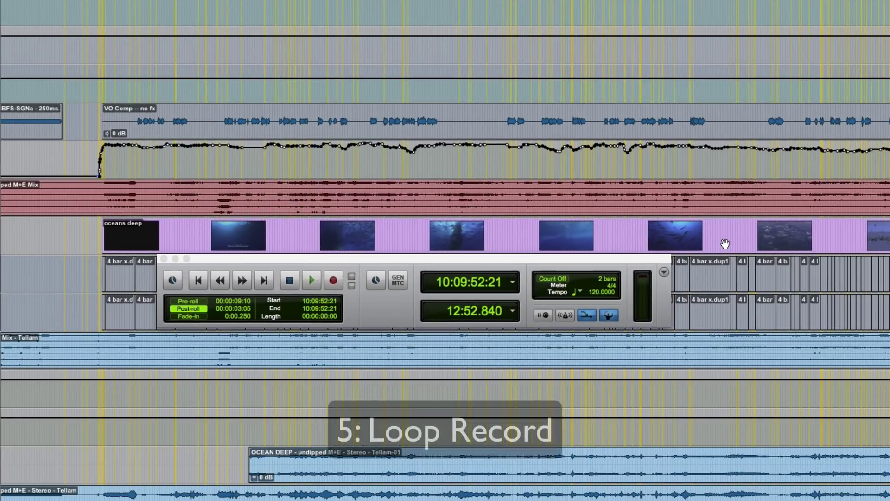
key("KP_5")
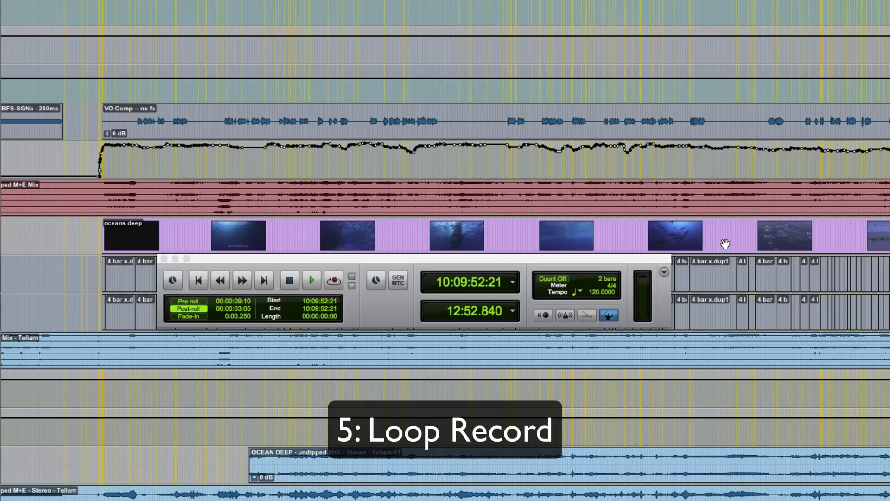
key("KP_5")
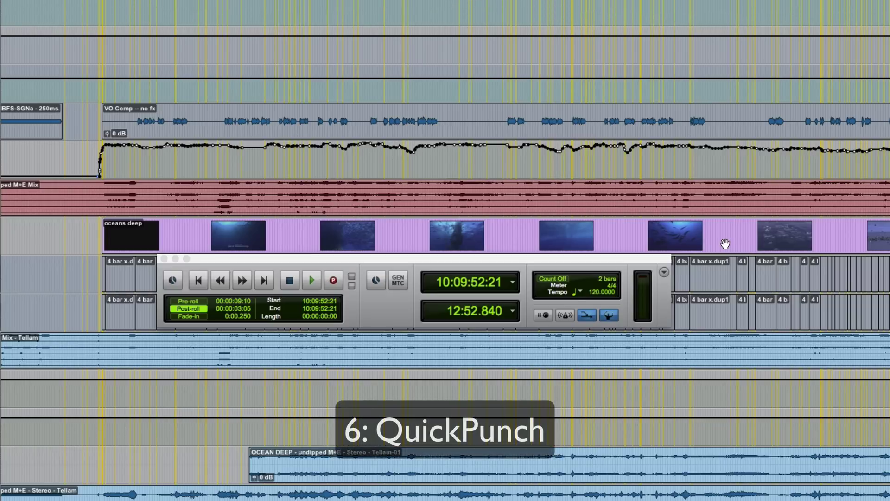
key("KP_5")
Step: Toggle Click back on, then switch Count Off and MIDI Merge on and off
key("KP_7")
key("KP_7")
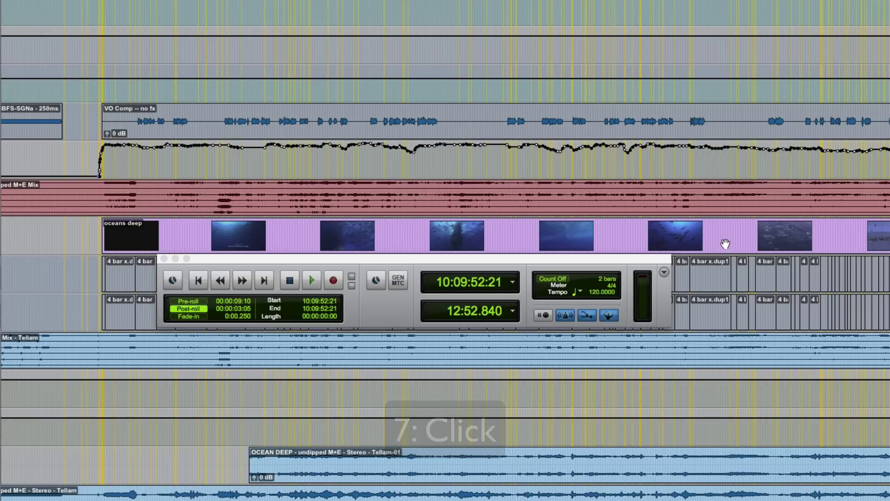
key("KP_7")
key("KP_8")
key("KP_8")
key("KP_8")
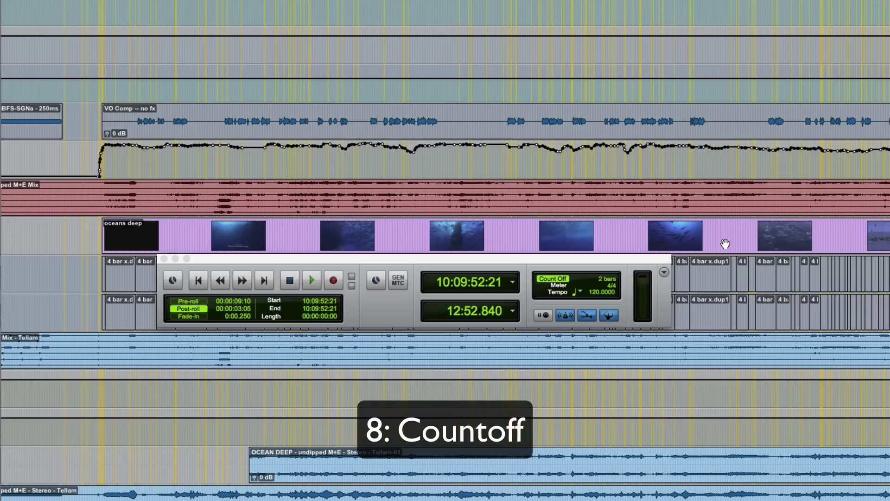
key("KP_8")
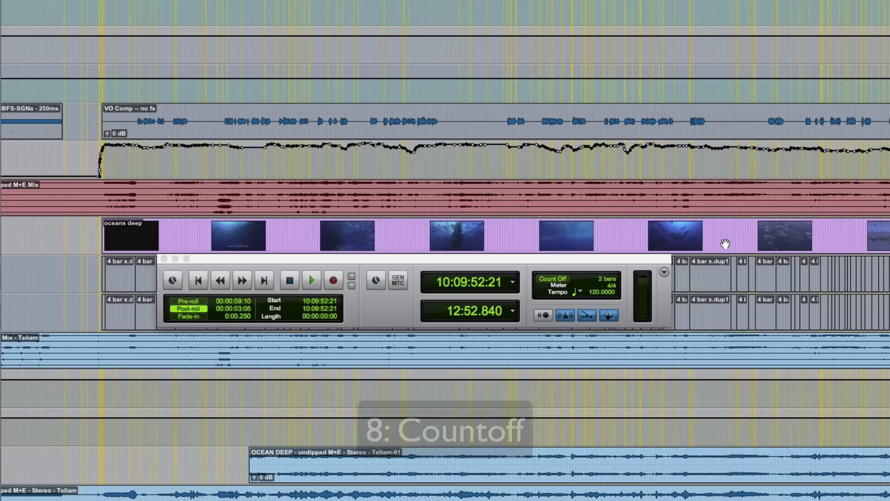
key("KP_9")
key("KP_9")
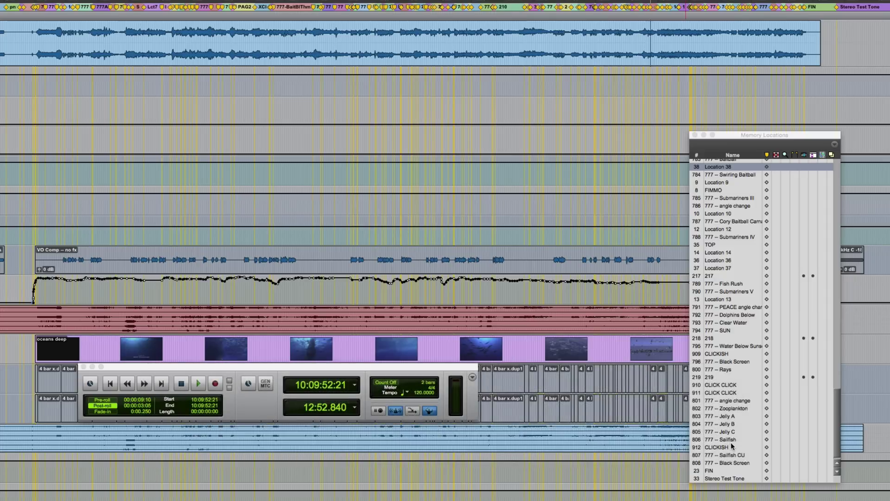
Step: Recall memory location 912 CLICKISH by typing .912 on the keypad
scroll(737, 442, "down", 1)
key("period")
key("9")
key("1")
key("2")
key("period")
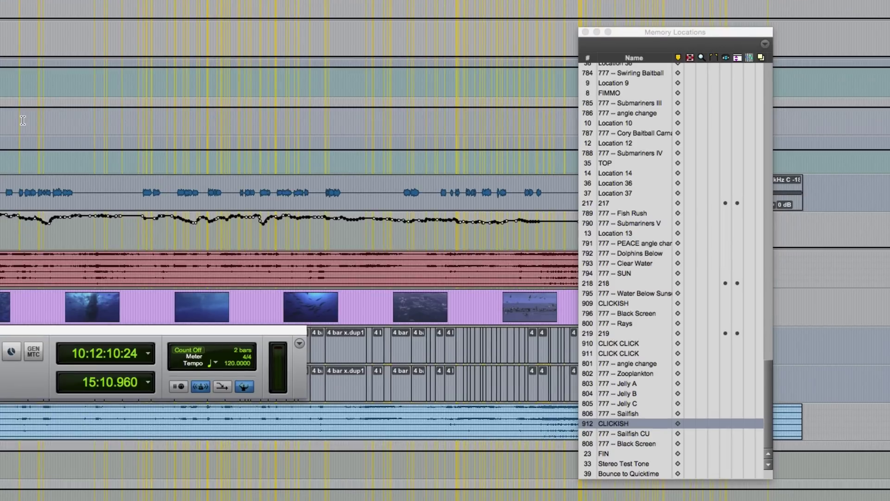
Step: Recall memory location 909 CLICKISH by typing .909 on the keypad
key("period")
key("9")
key("0")
key("9")
key("period")
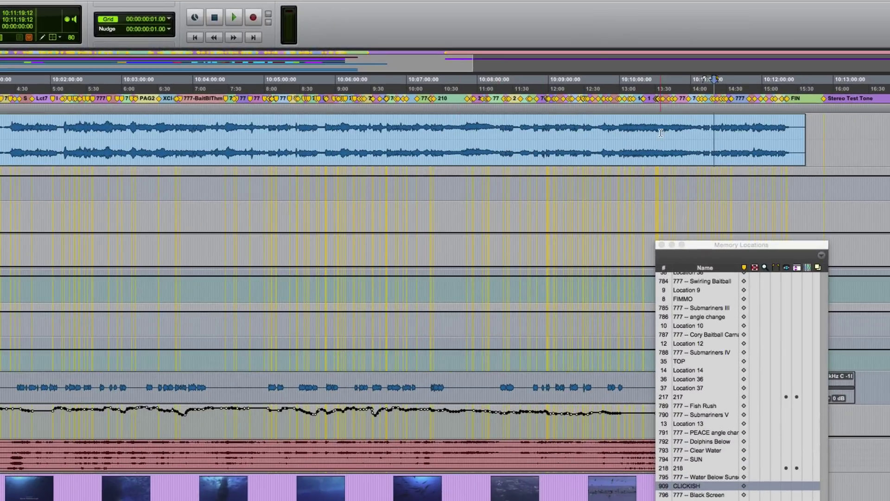
Step: Set the start point in the MIX - Stereo track and run Shuttle Lock playback with Ctrl+5
left_click(687, 92)
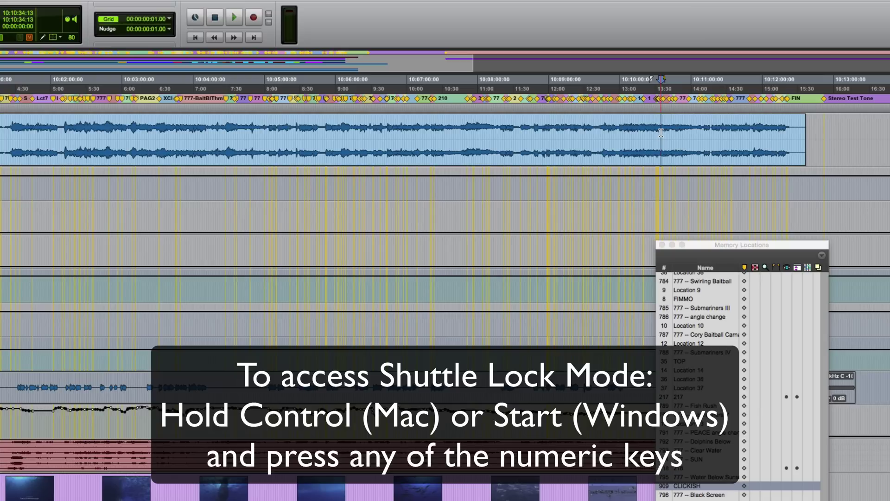
key("ctrl+5")
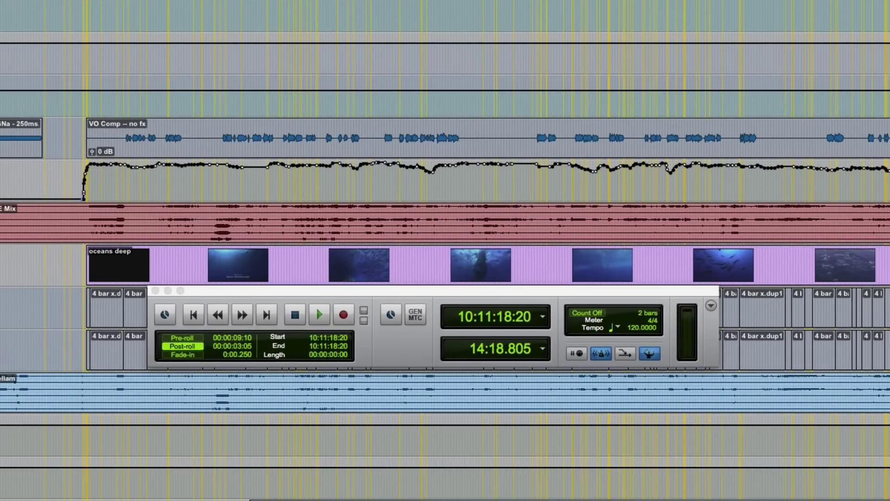
key("space")
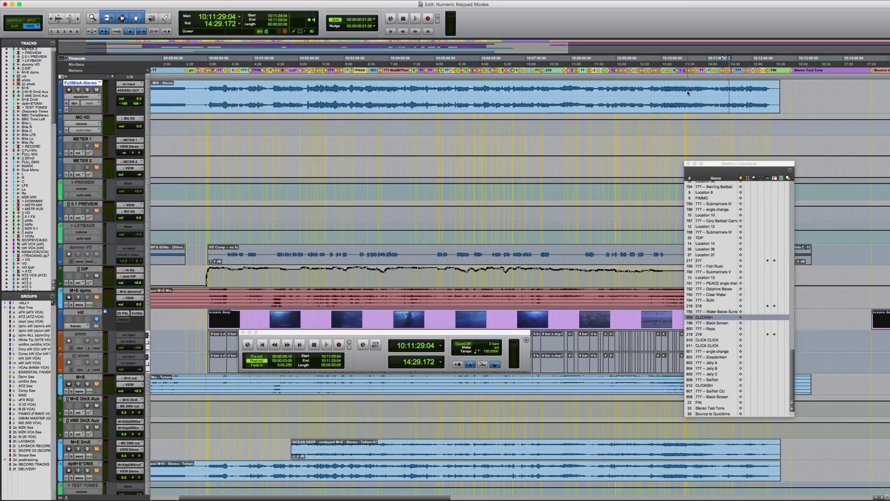
Step: Resume Shuttle Lock playback, pause with keypad 0, shuttle faster with 6, then stop
key("space")
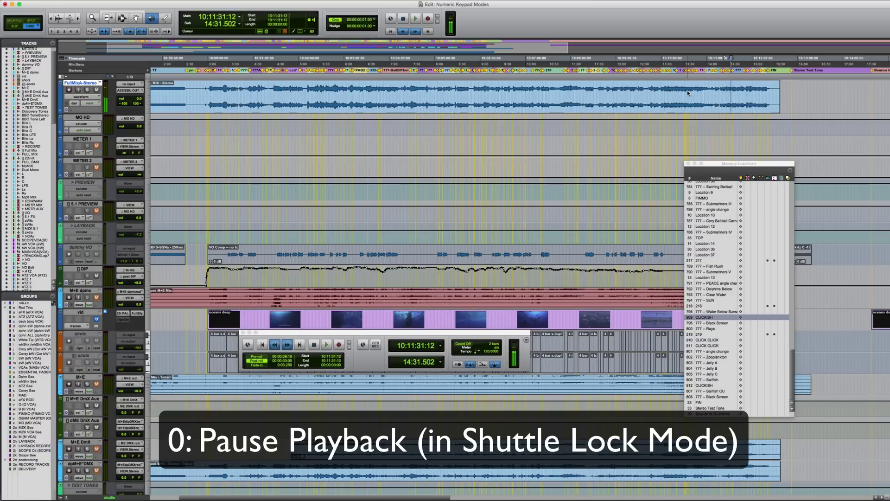
key("KP_0")
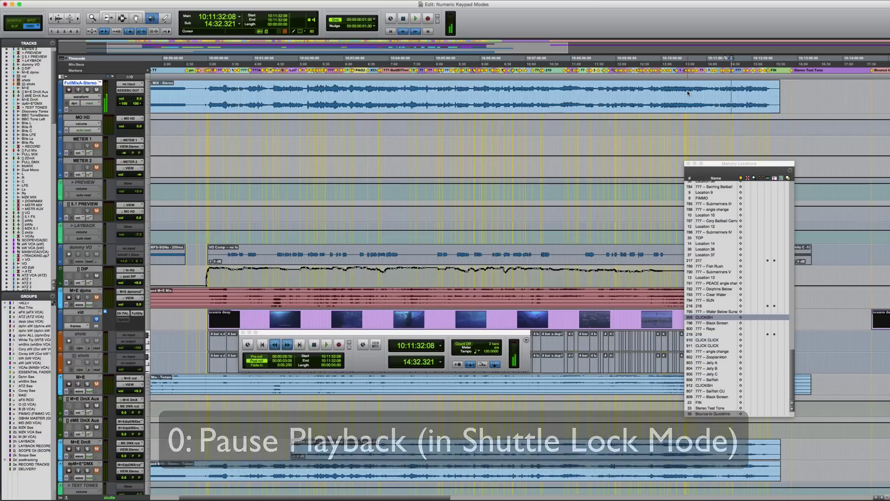
key("KP_6")
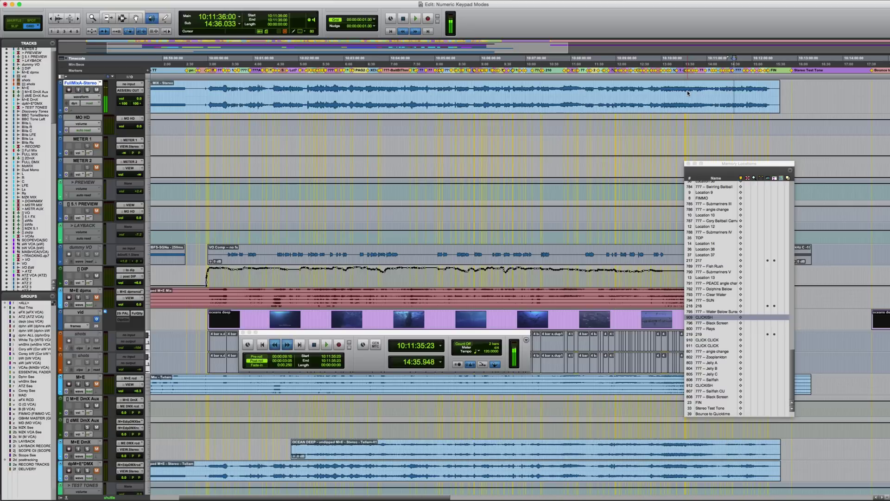
key("space")
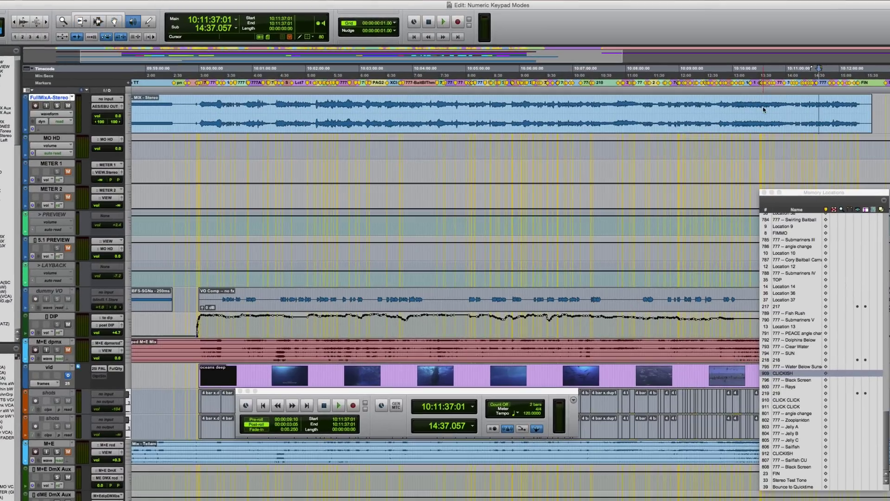
Step: Shuttle forward at double speed, reverse direction with minus, and stop at 10:11:33:17
key("KP_6")
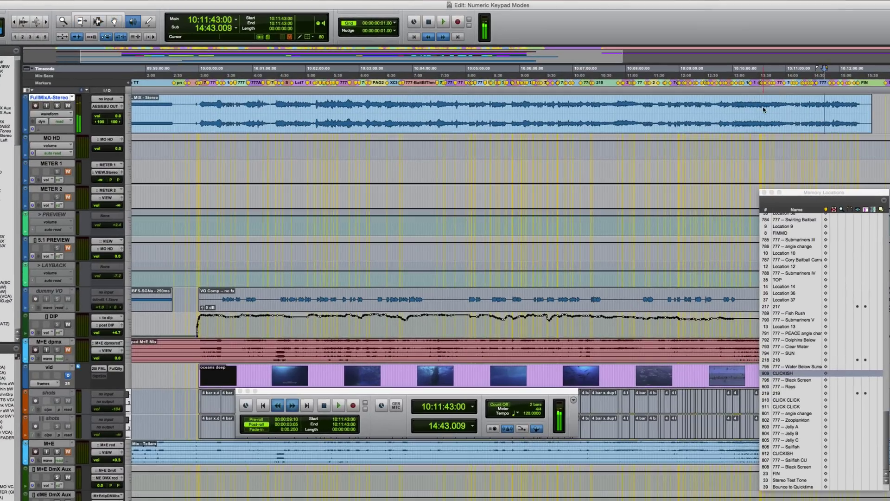
key("KP_Subtract")
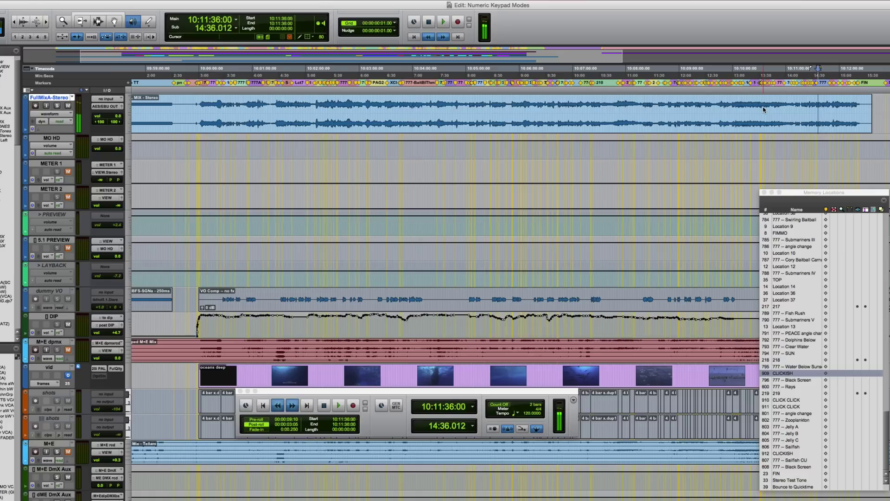
key("space")
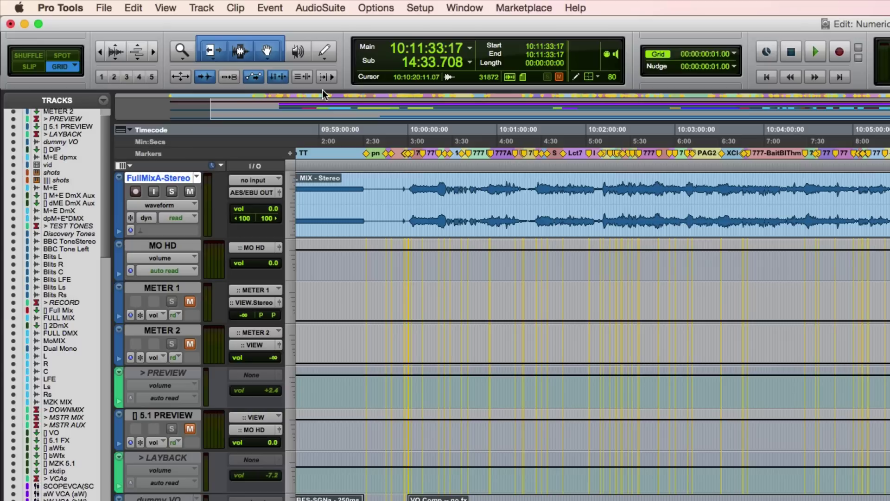
left_click(419, 8)
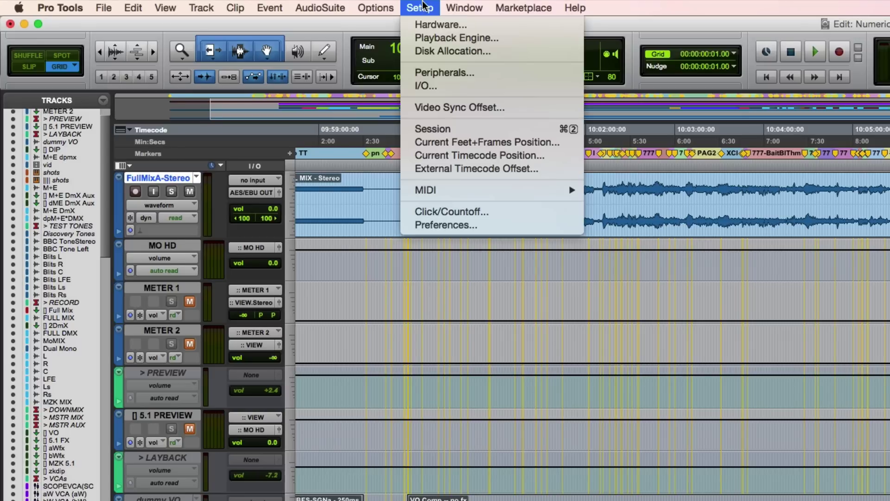
left_click(481, 229)
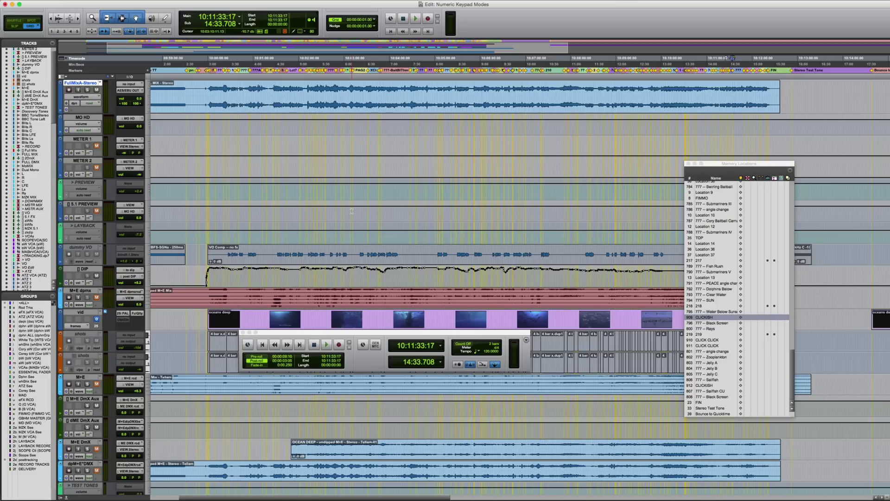
Step: Jump the playhead back to 10:10:20:10 by typing .218 on the keypad
key("period")
key("2")
key("1")
key("8")
key("period")
Step: Shuttle backward at normal speed with keypad 4, then forward at double speed with 8+9
key("KP_4")
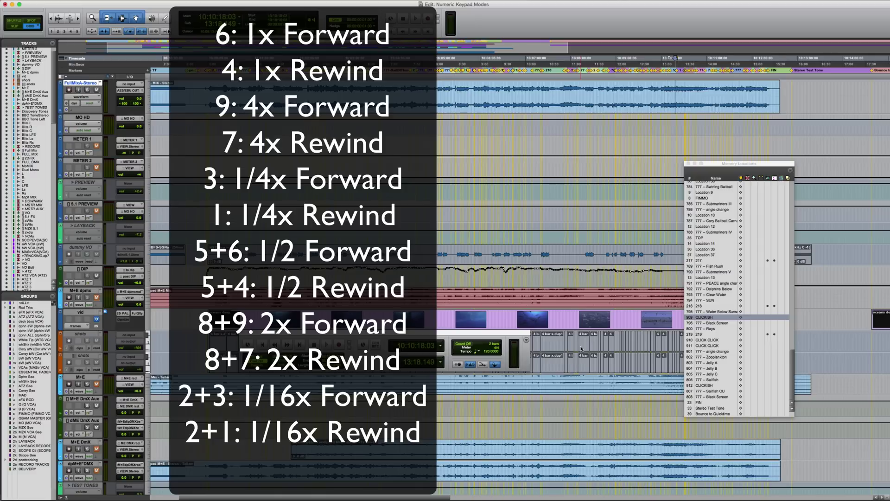
key("KP_4")
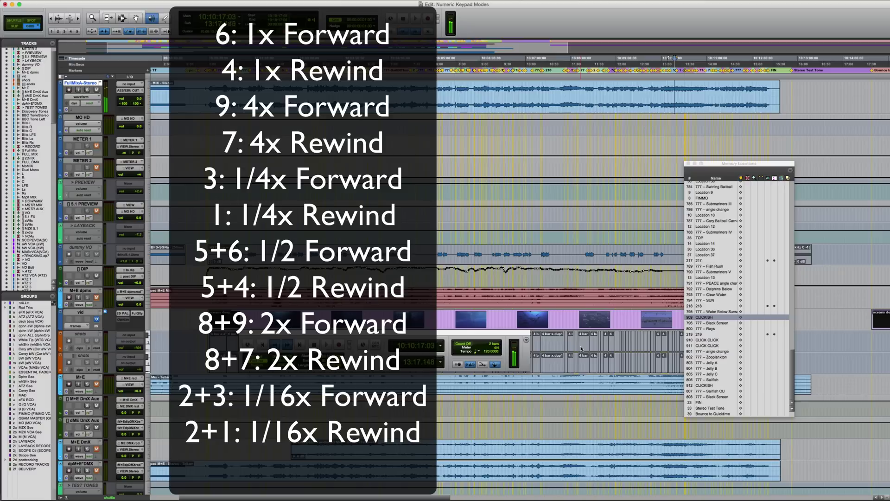
key("KP_8+KP_9")
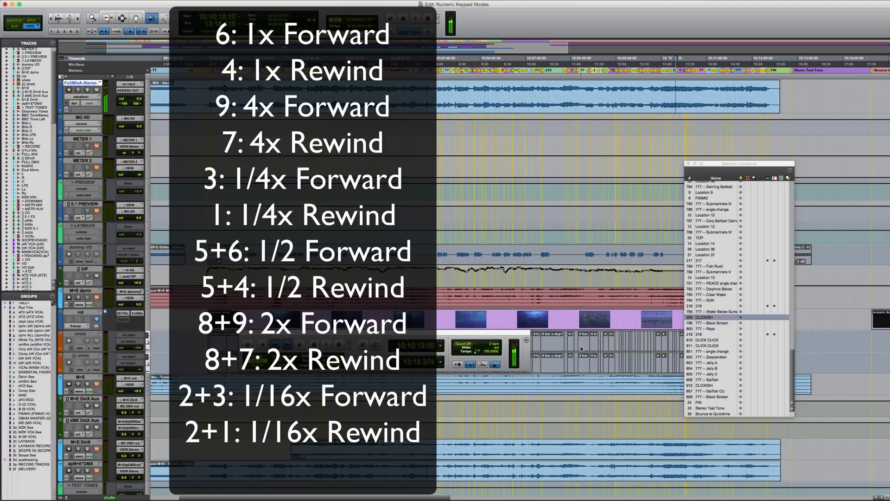